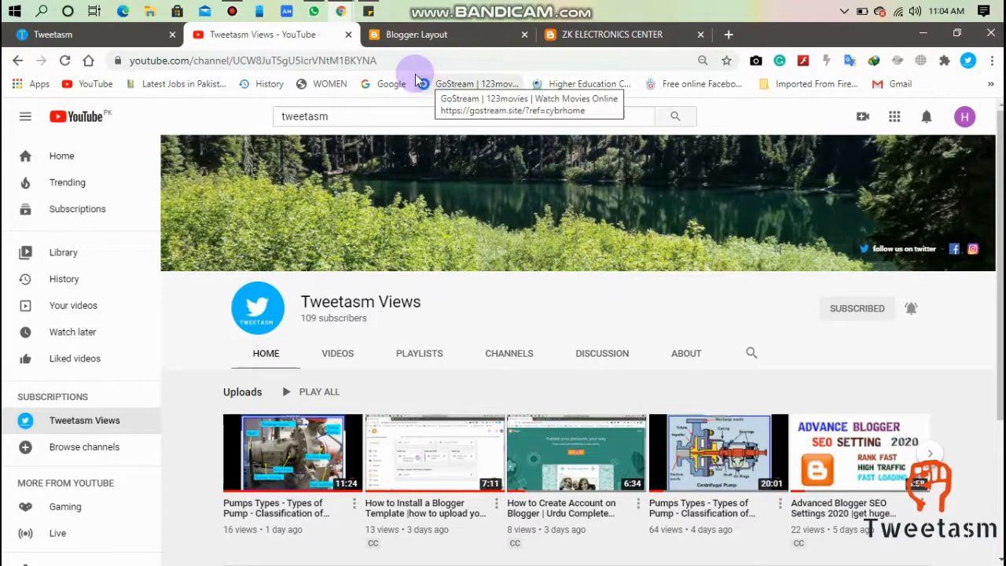
click(149, 35)
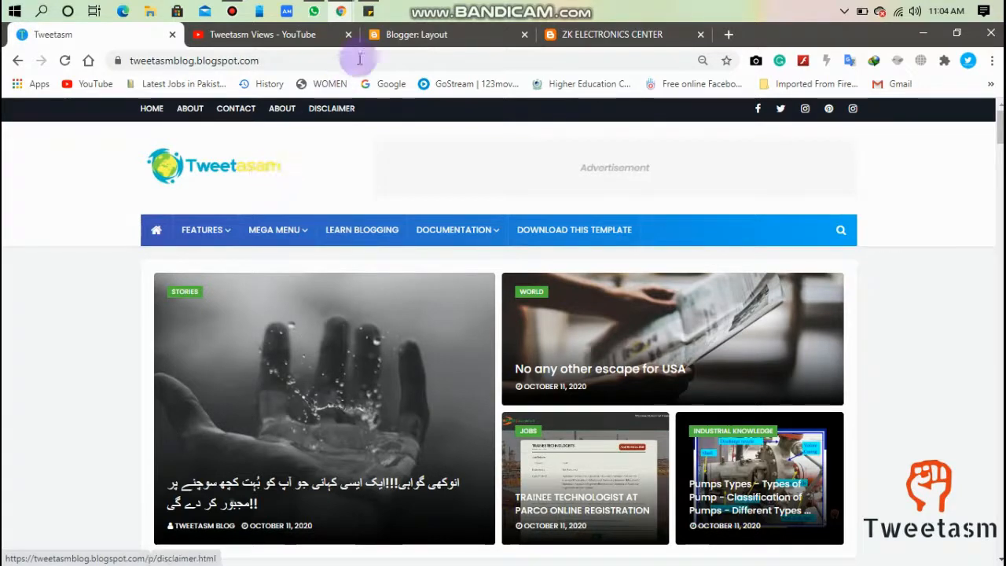
click(309, 44)
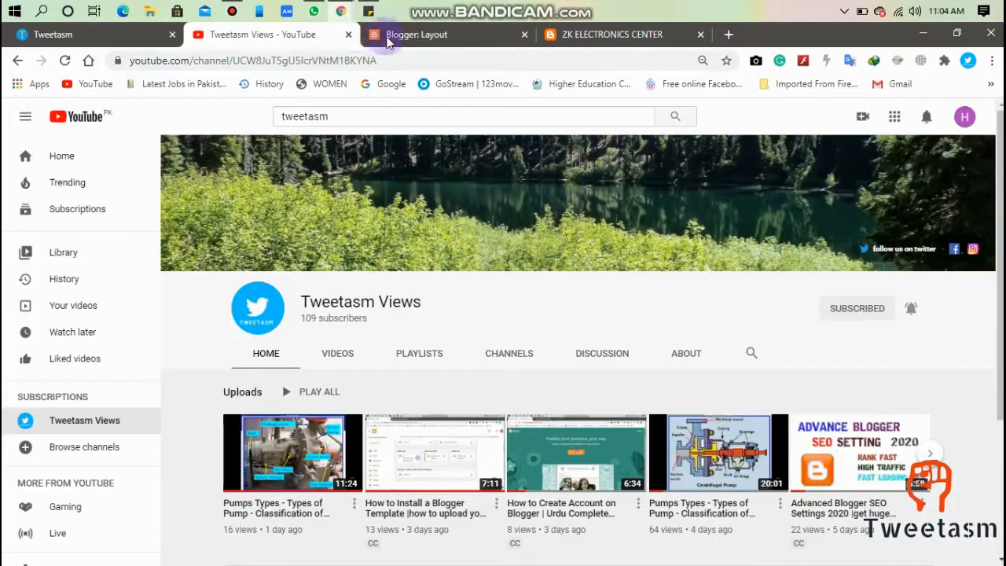
click(387, 39)
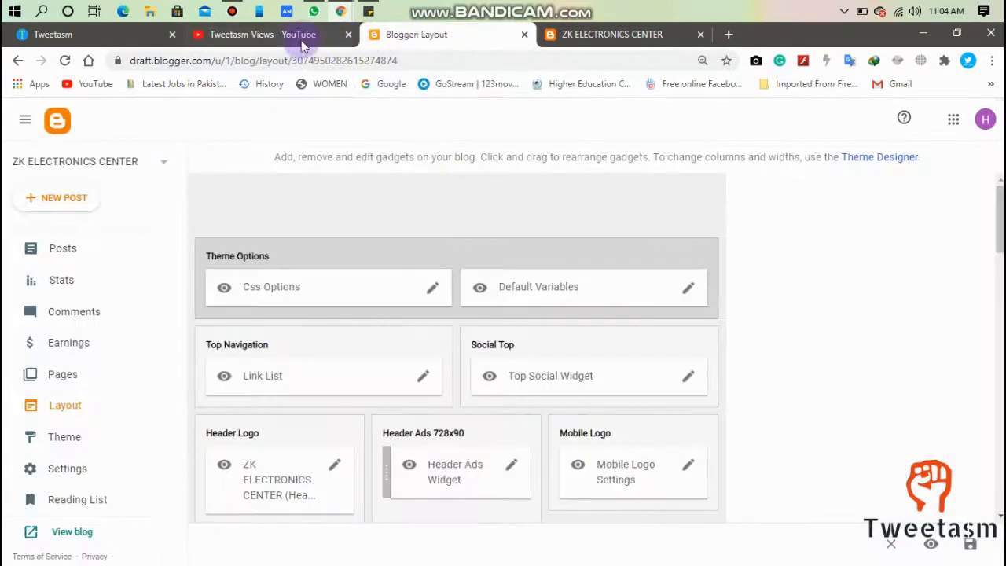
click(303, 43)
click(407, 40)
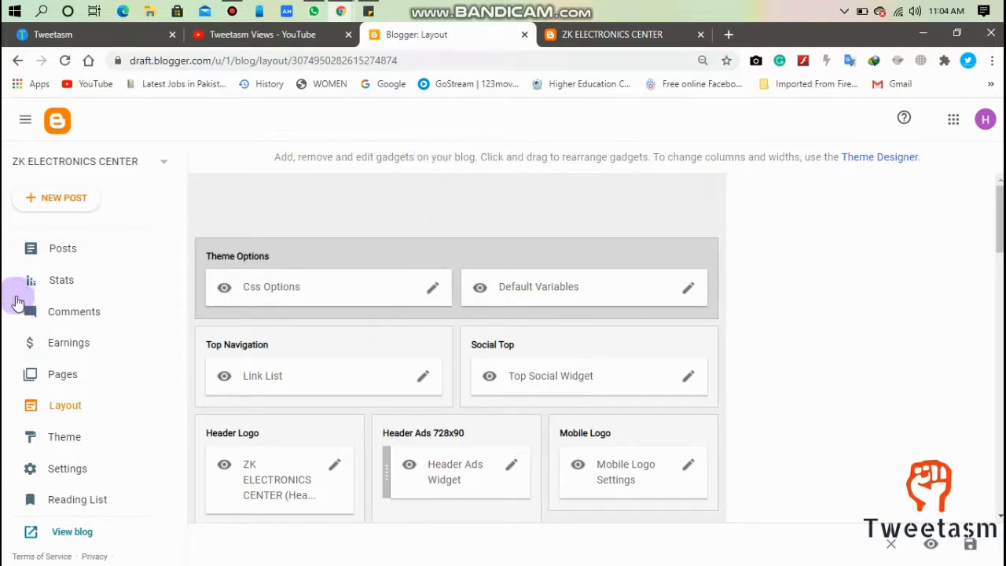
click(67, 243)
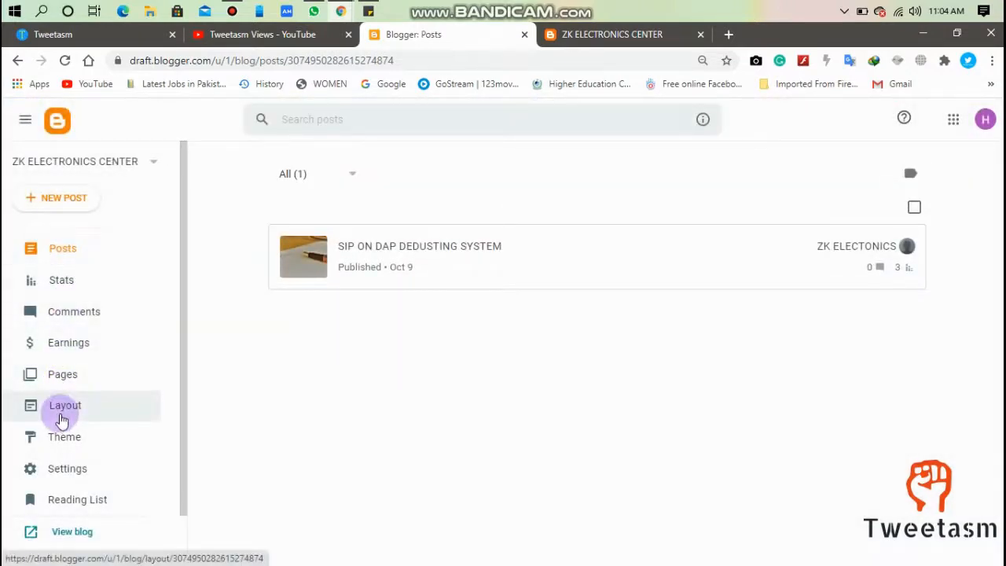
click(62, 415)
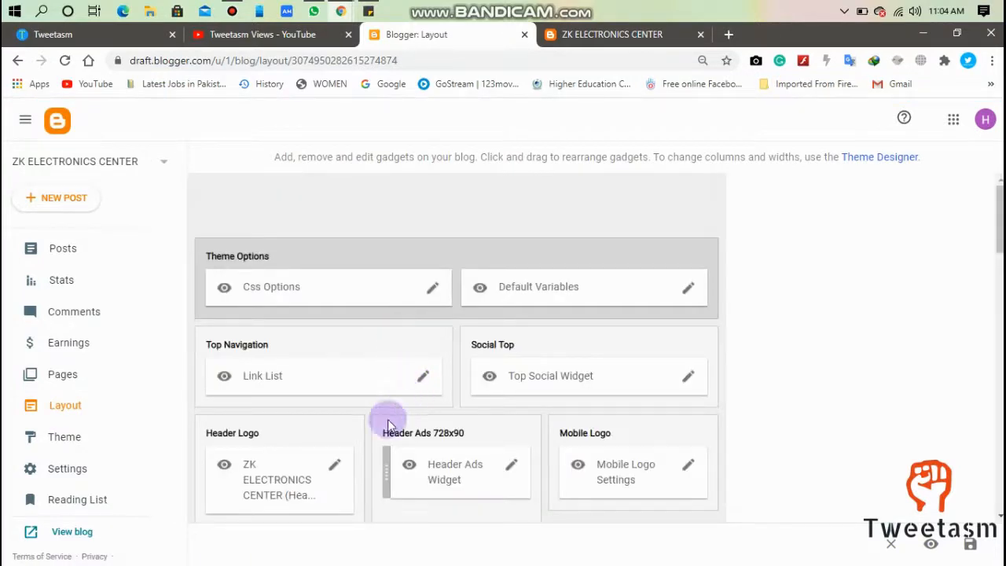
Check the Header Logo gadget's image settings in the layout and how the logo looks on the live ZK ELECTRONICS CENTER blog
click(334, 464)
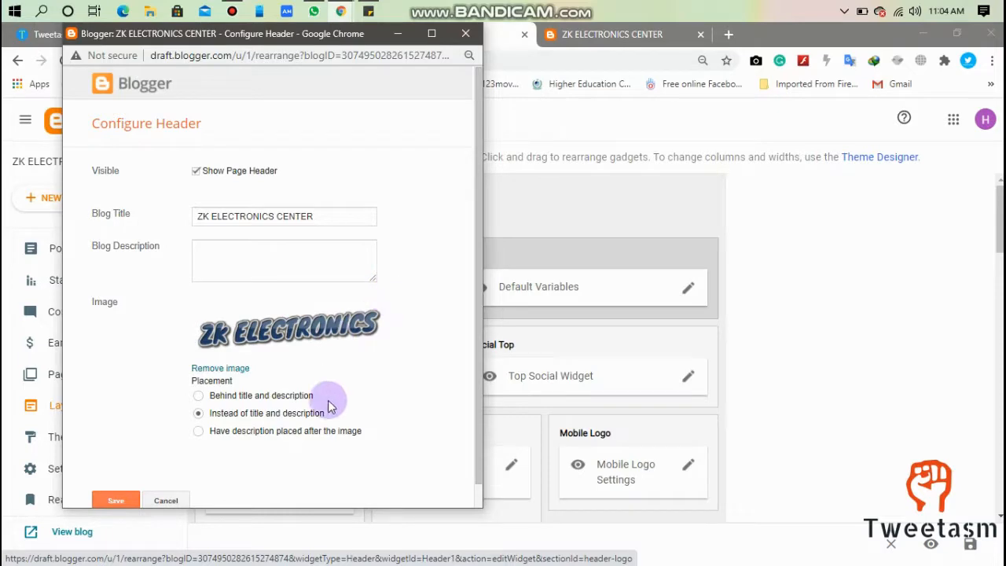
click(172, 501)
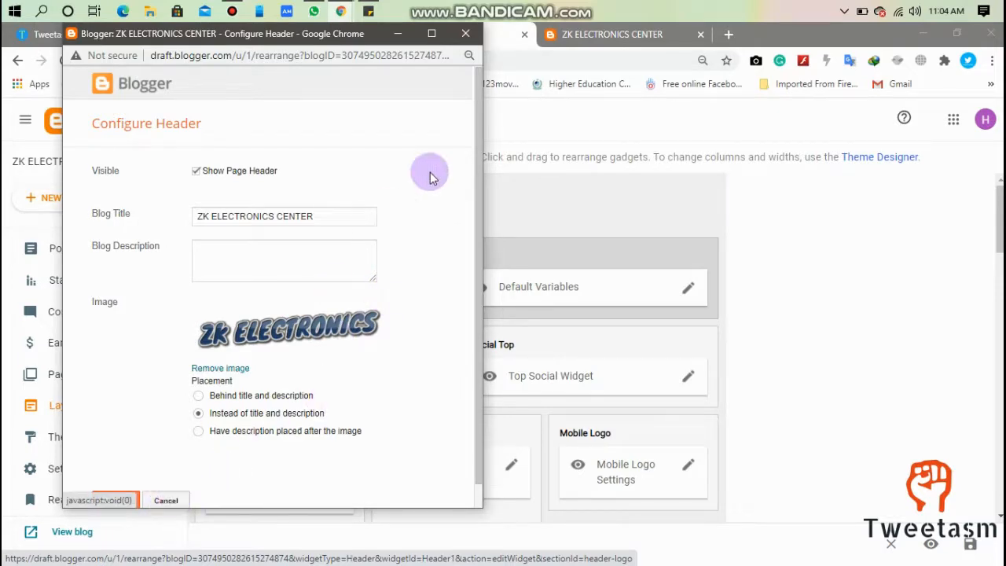
click(582, 35)
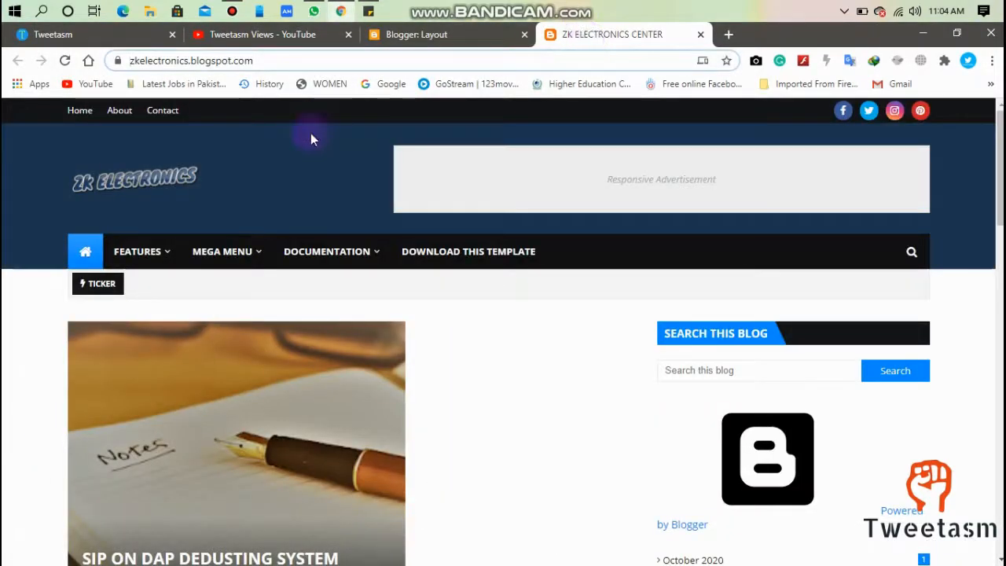
Open the blog's theme customizer in Blogger and choose Add CSS in the advanced settings
click(460, 43)
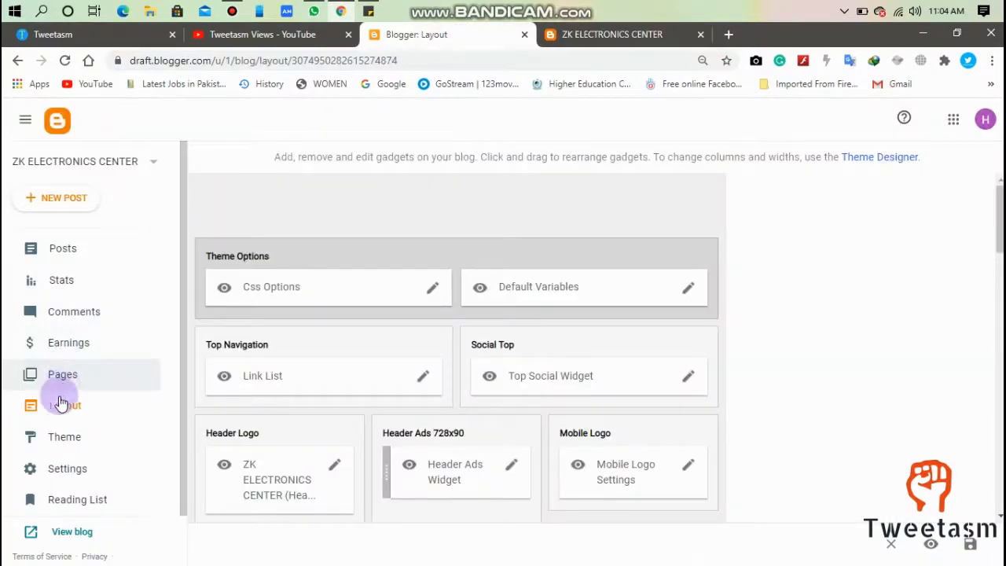
click(59, 440)
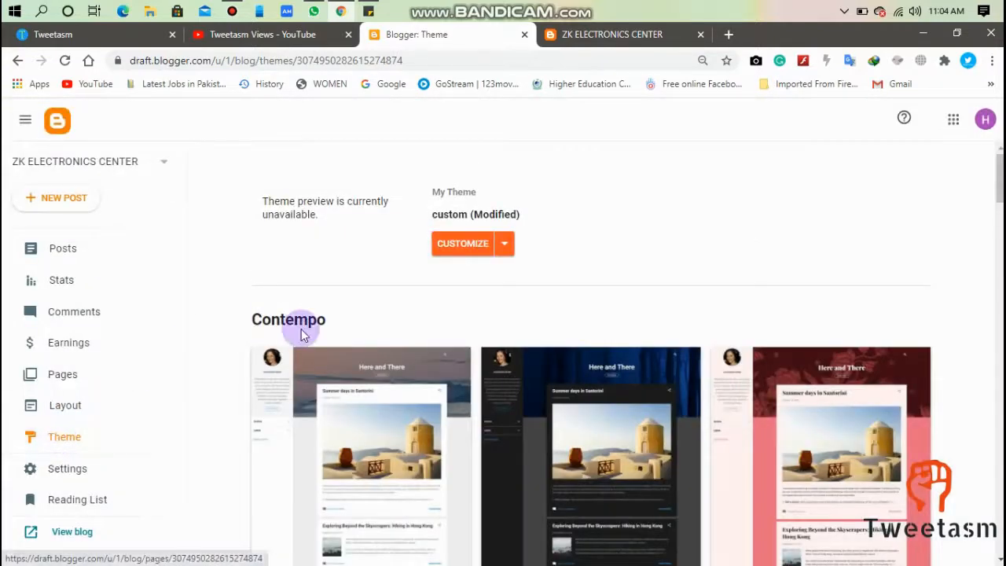
click(470, 245)
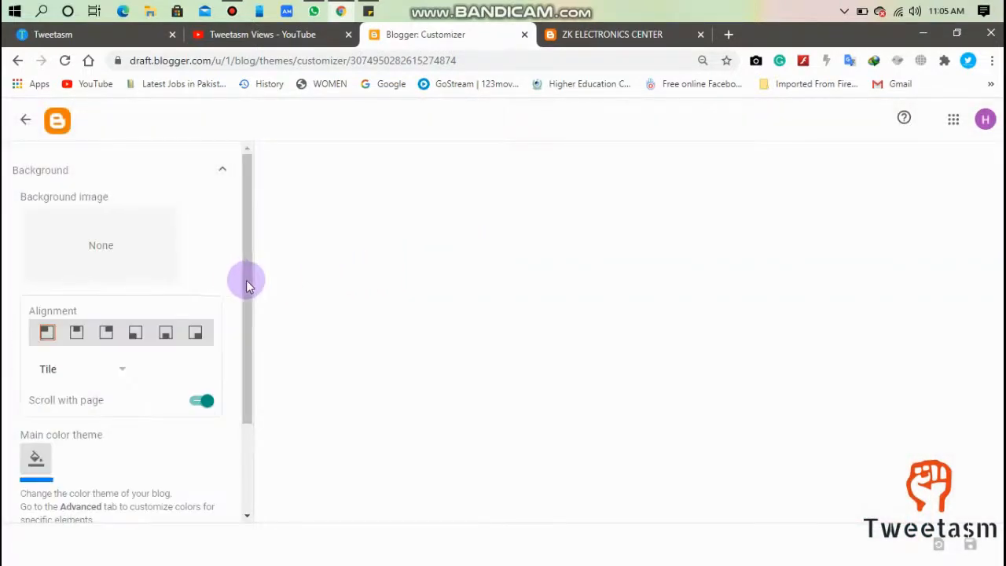
drag(246, 280, 249, 368)
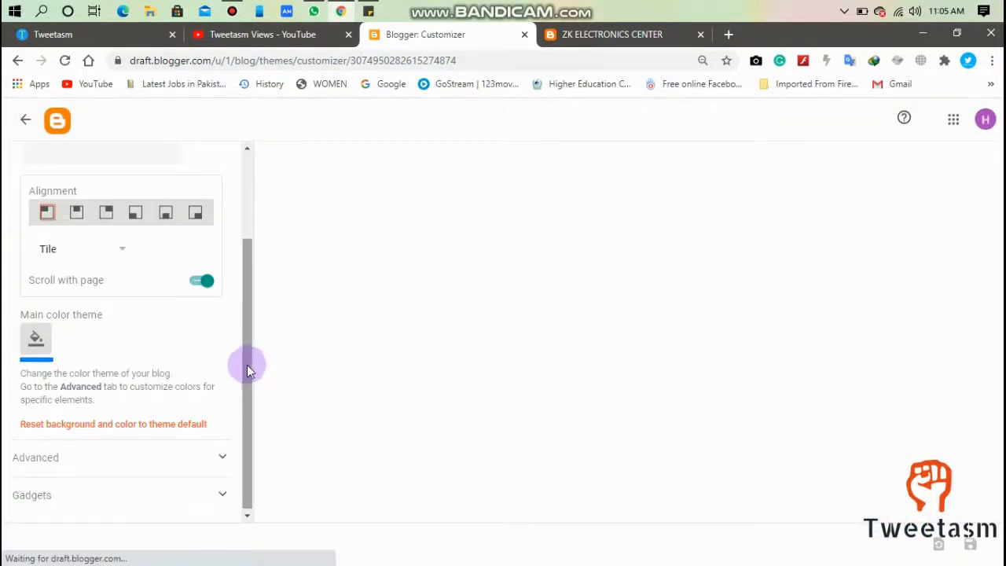
click(212, 458)
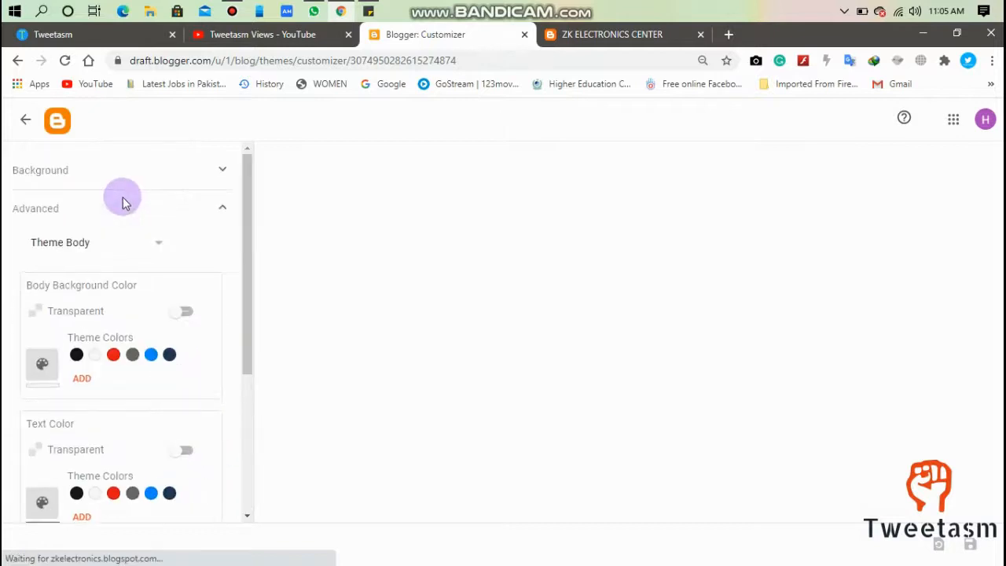
click(126, 247)
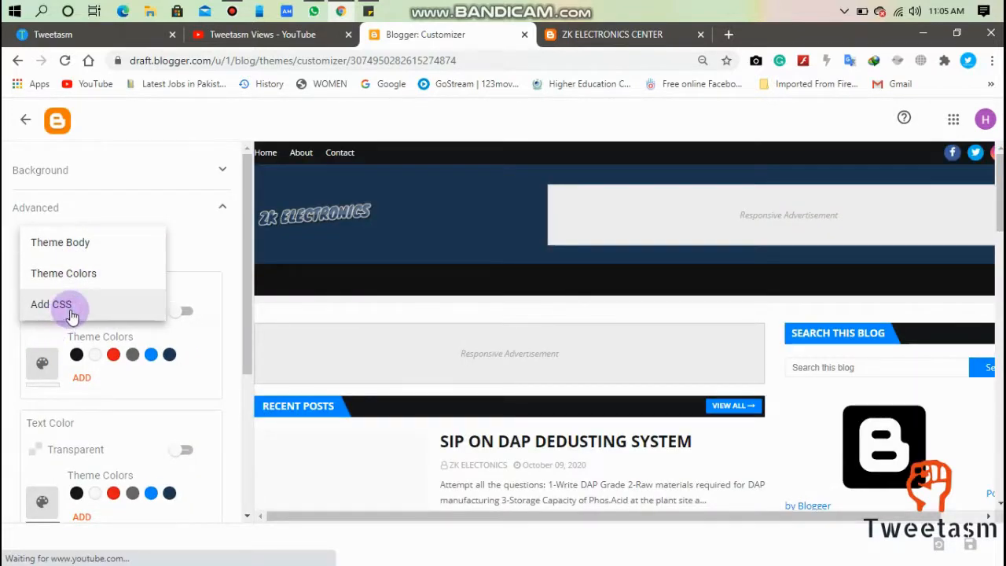
click(71, 313)
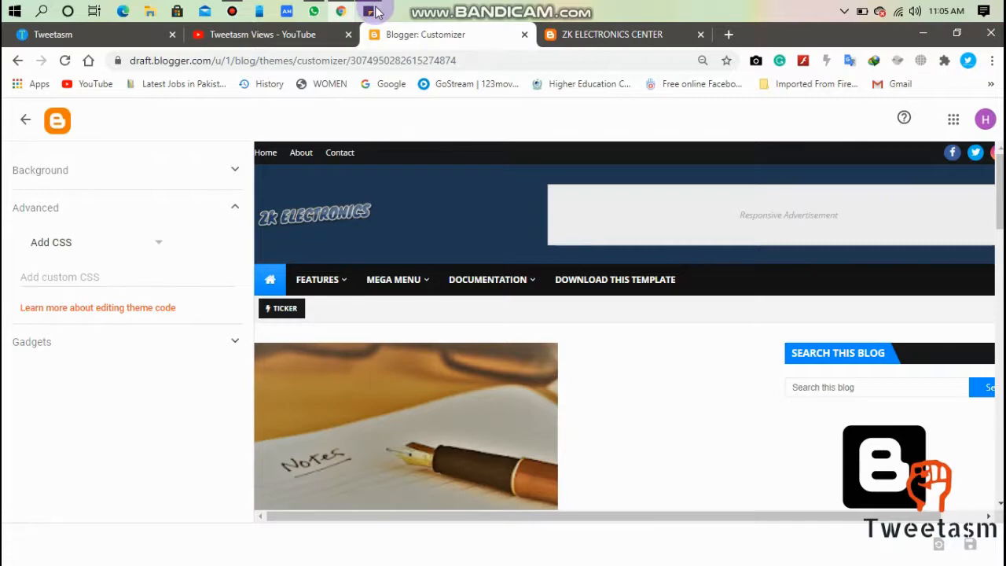
Switch to the sticky note and copy its .header-logo img CSS rule
mouse_move(375, 11)
click(365, 33)
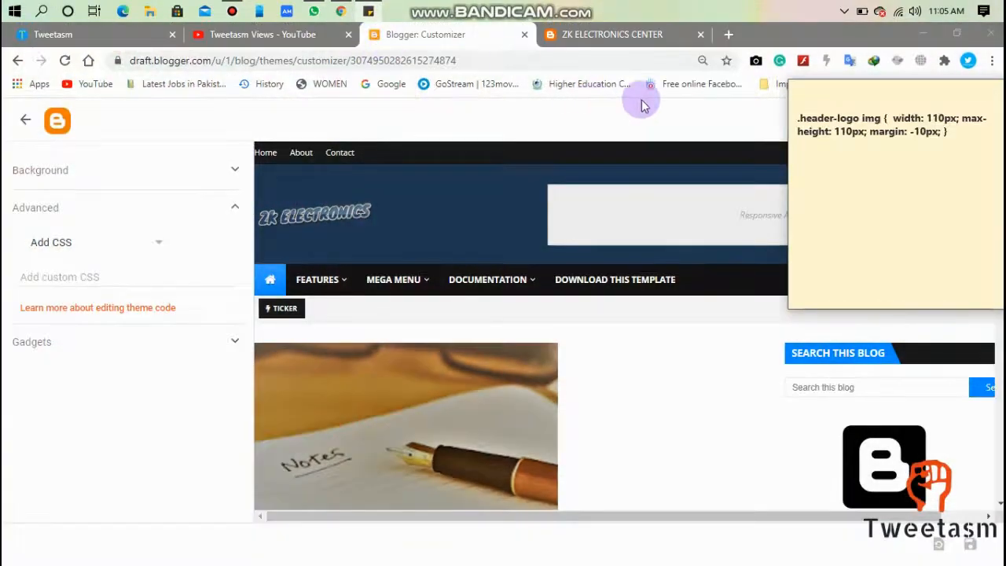
click(959, 156)
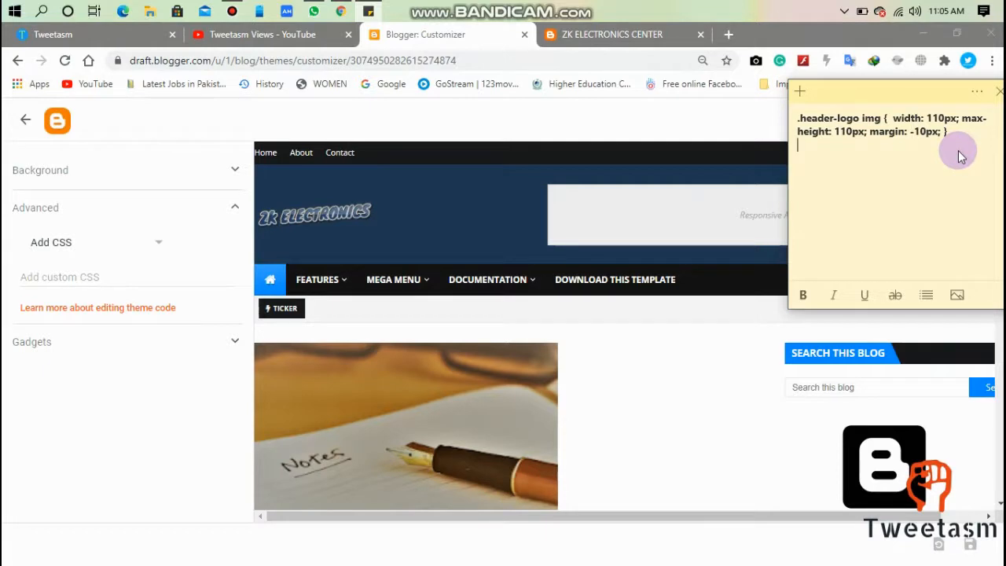
drag(953, 132, 776, 120)
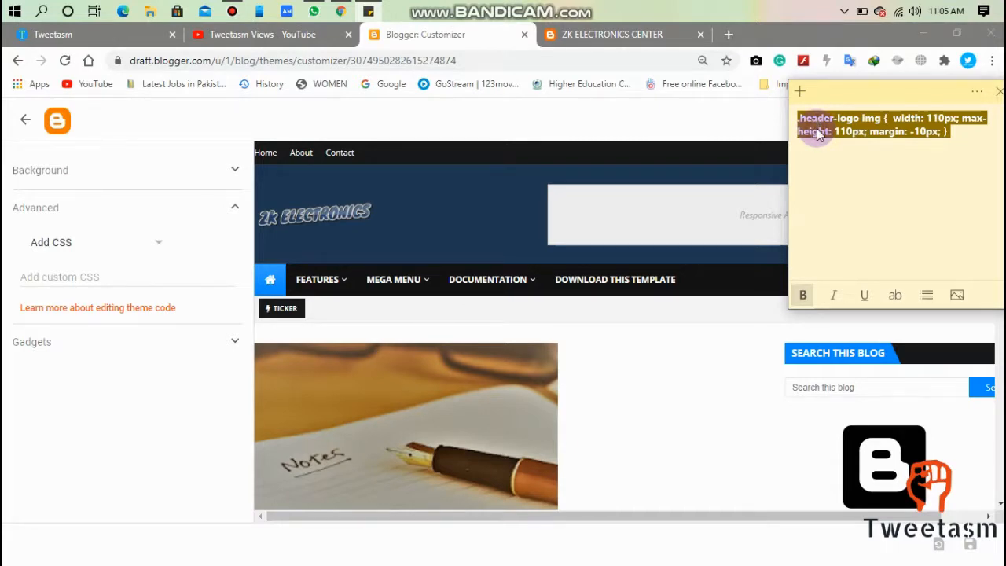
right_click(817, 128)
click(845, 142)
Paste the copied .header-logo img rule into the theme's custom CSS in Blogger
click(76, 264)
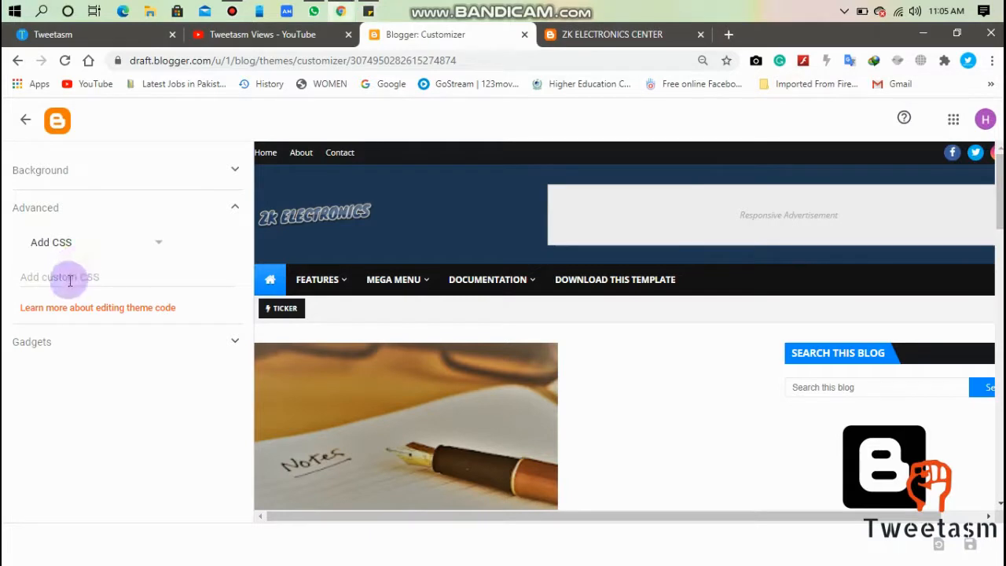
click(71, 277)
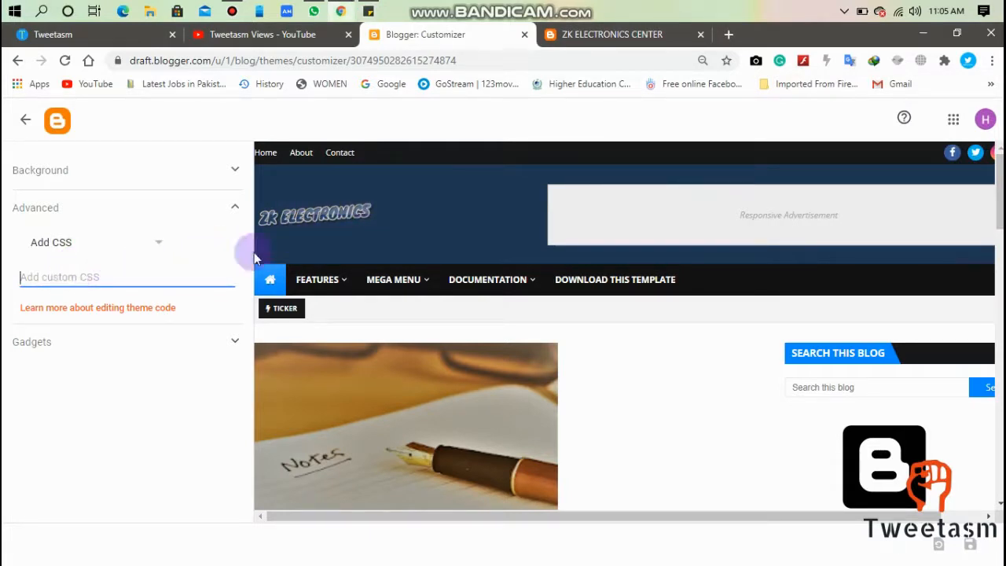
click(91, 276)
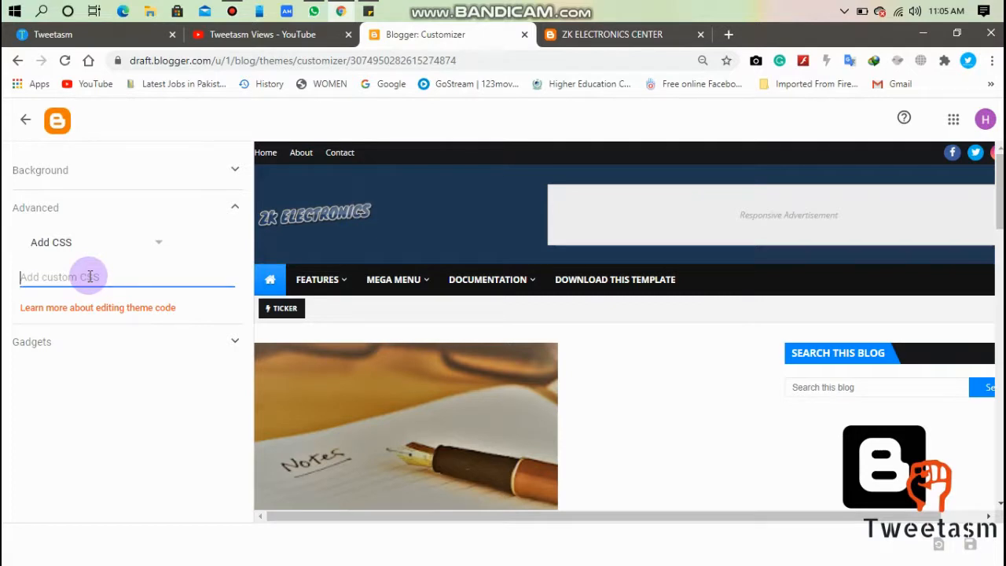
key(ctrl+v)
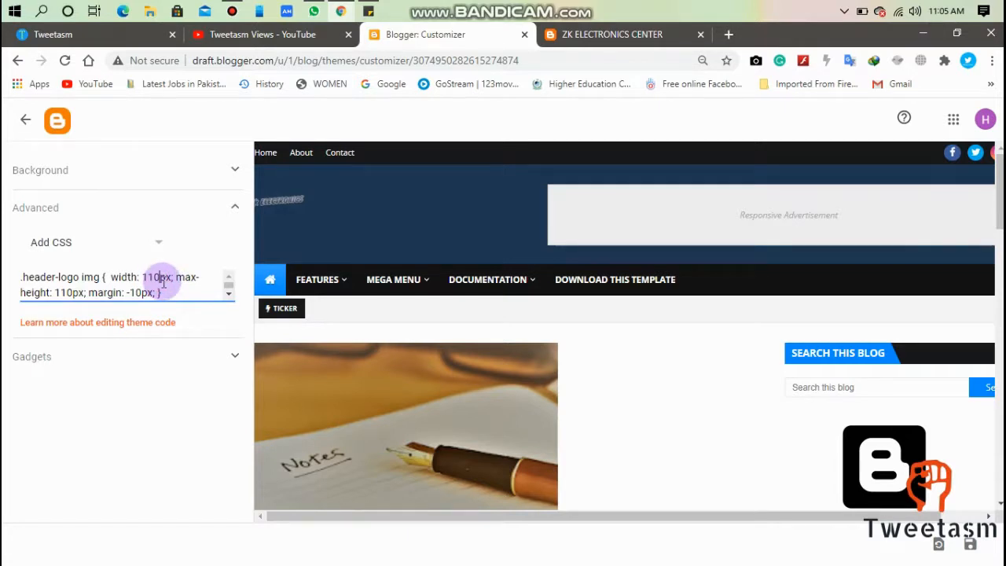
Remove the number from the width property of the .header-logo img rule, leaving only px
key(BackSpace)
key(BackSpace)
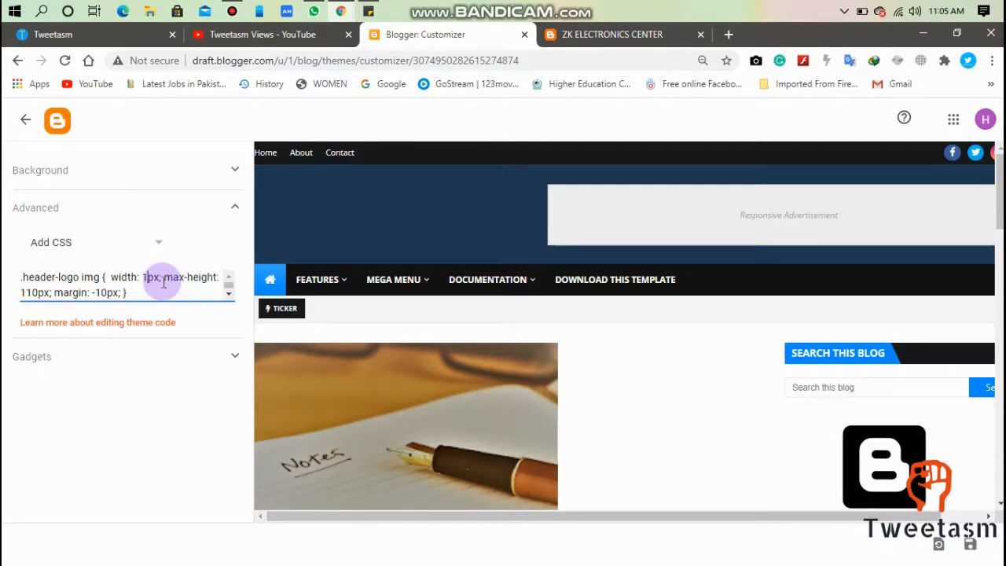
key(BackSpace)
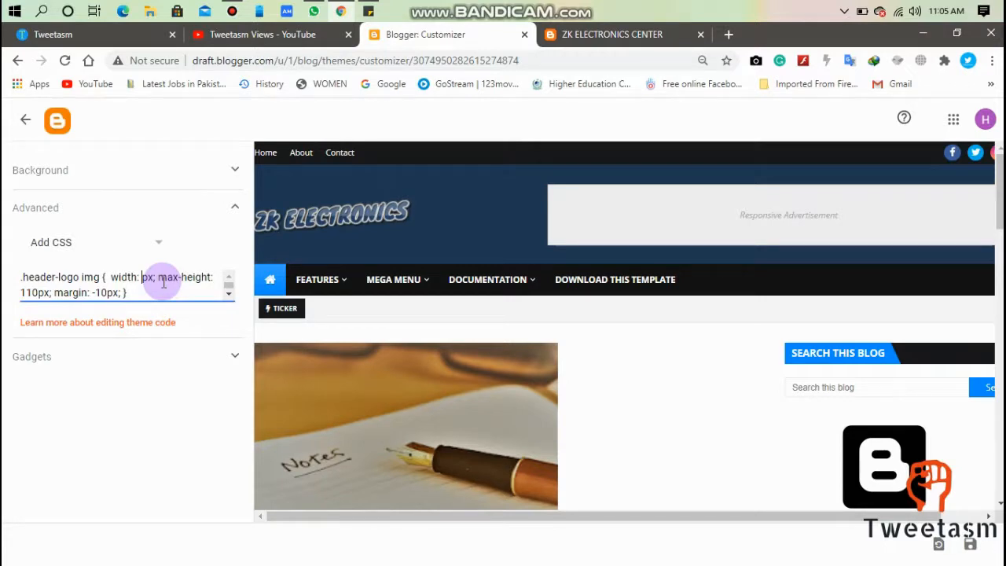
Try a margin of -15px in the .header-logo img rule and clear the margin's number, leaving -px
click(107, 293)
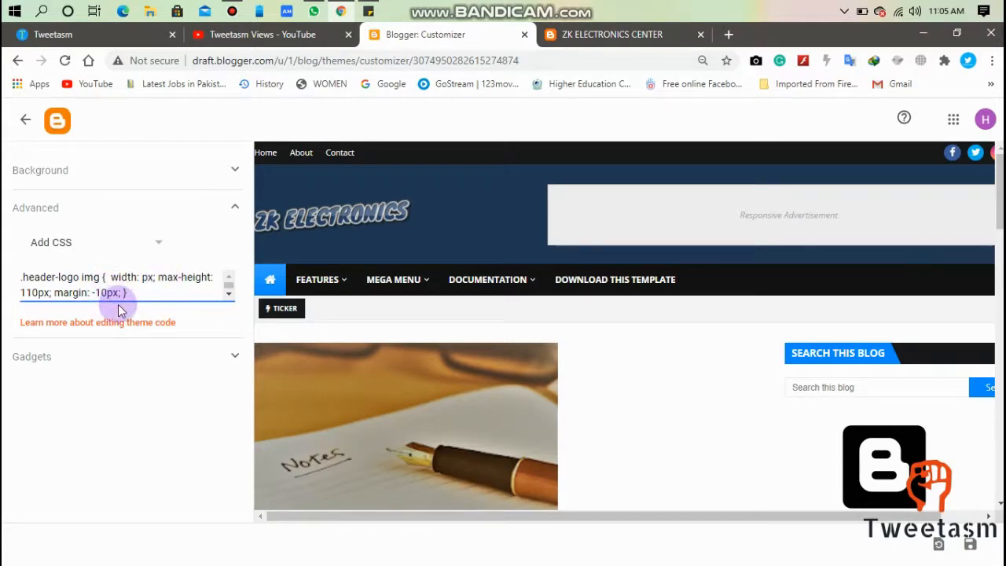
key(BackSpace)
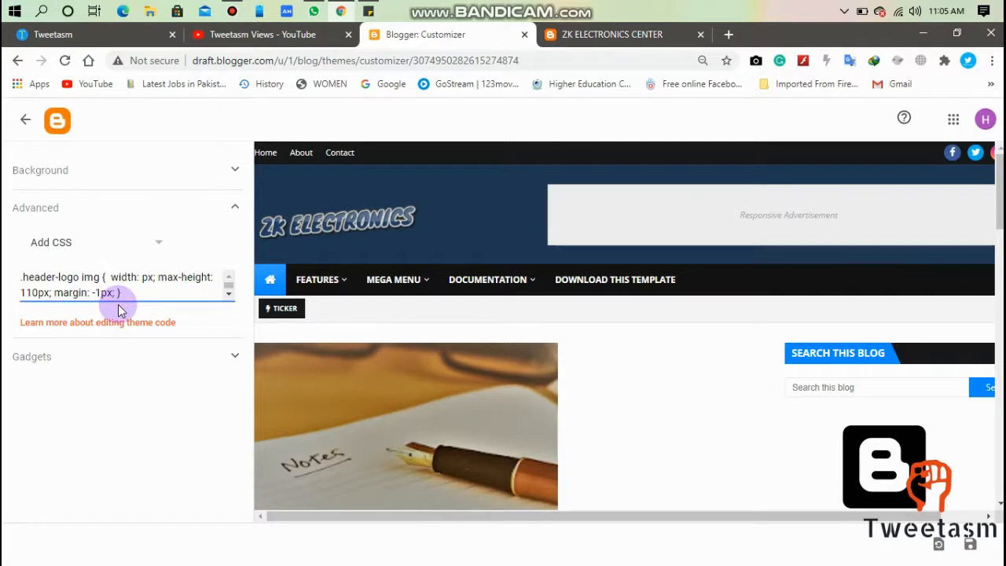
key(BackSpace)
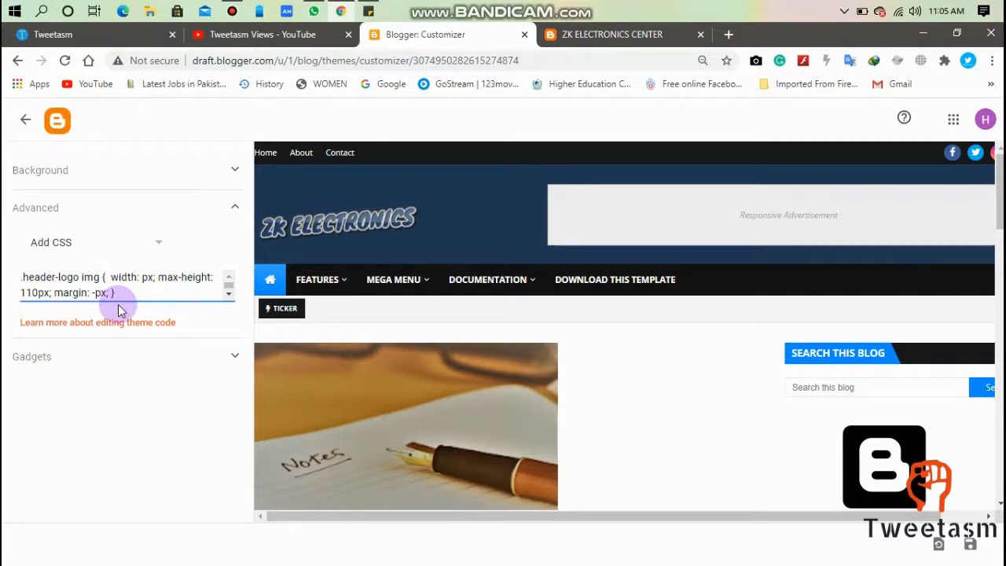
text(15)
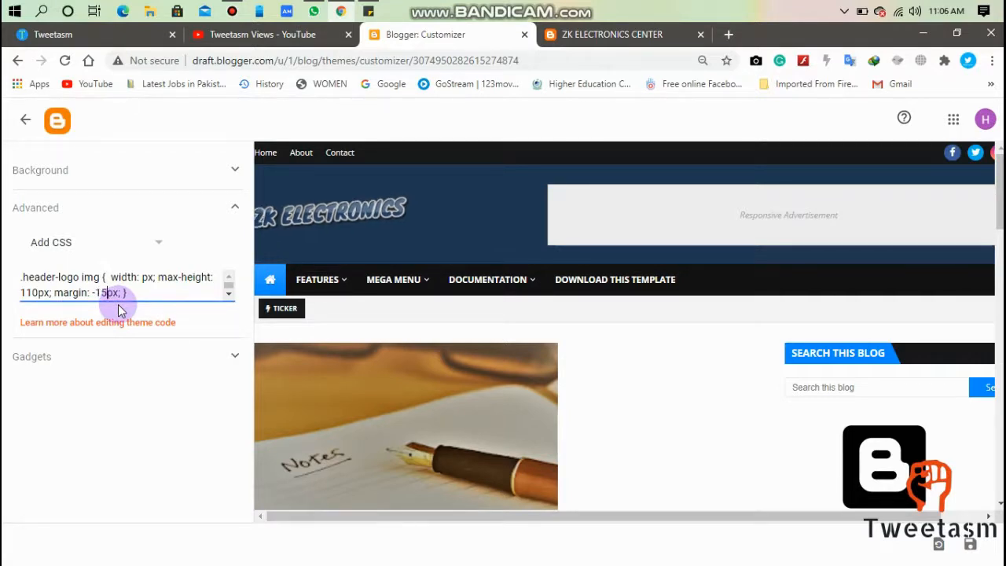
key(BackSpace)
key(BackSpace)
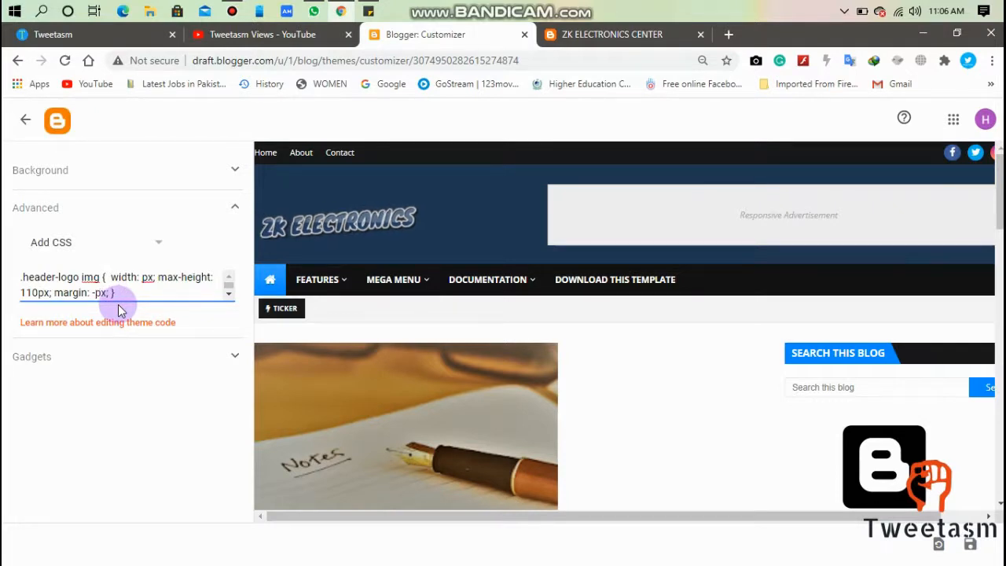
Set the max-height in the .header-logo img rule to 200px
click(38, 293)
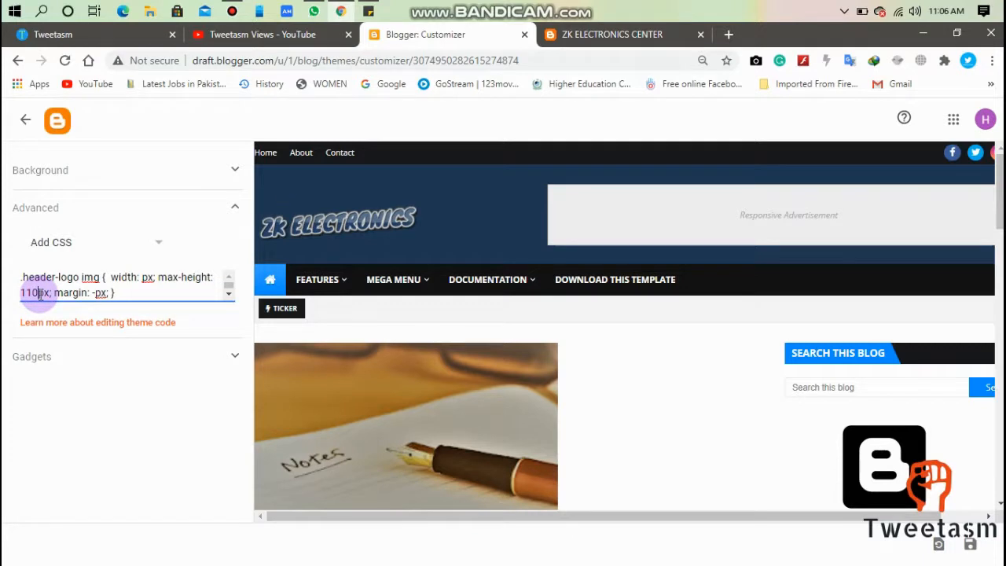
key(BackSpace)
key(BackSpace)
key(BackSpace)
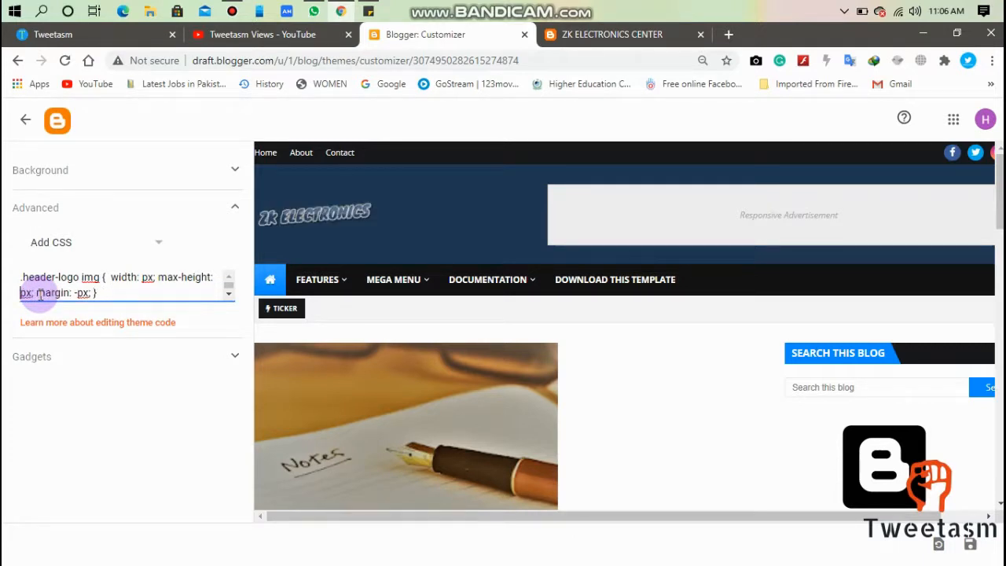
text(200)
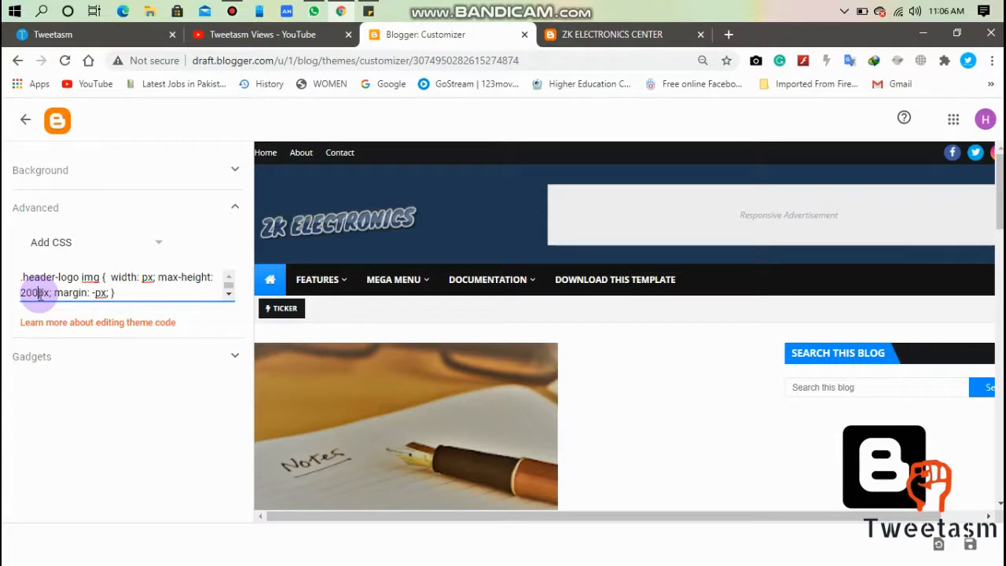
text(0)
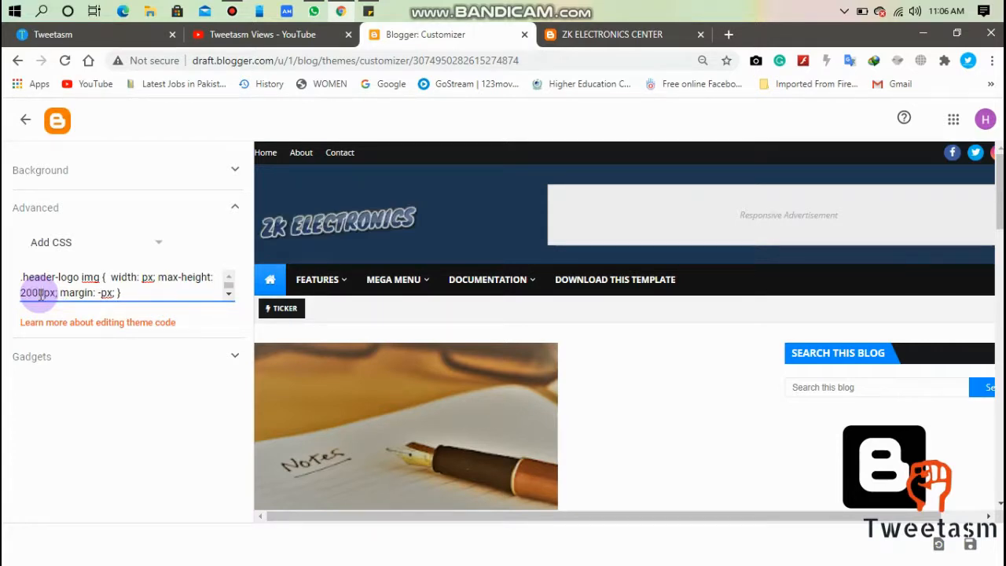
key(BackSpace)
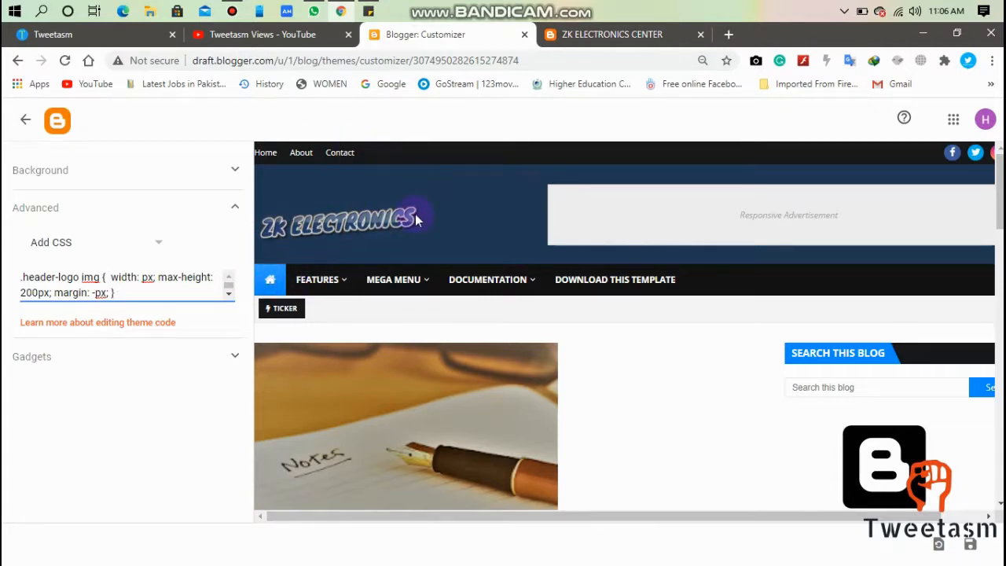
Save the custom CSS changes and reload the live ZK ELECTRONICS CENTER blog to check its header logo
click(973, 550)
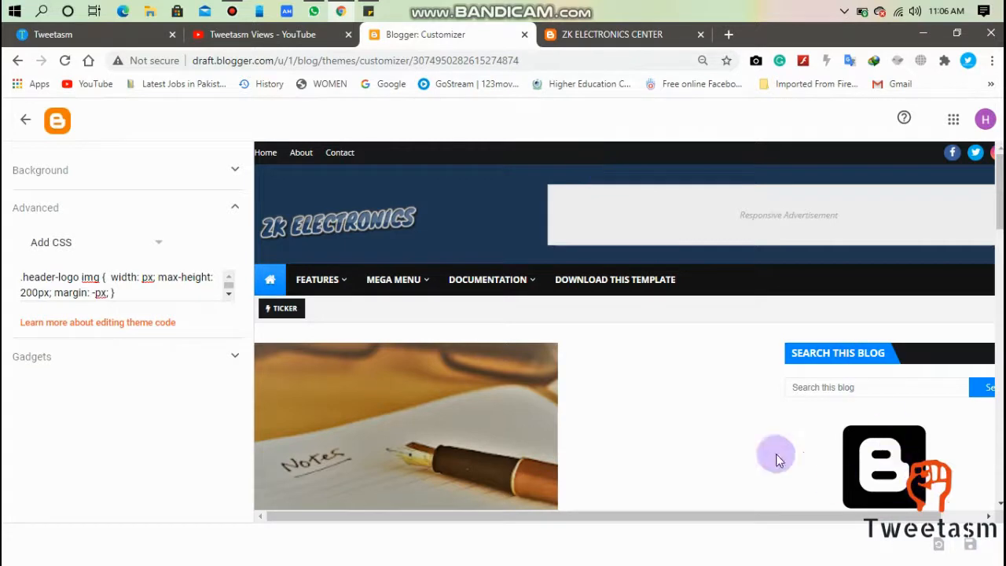
click(585, 36)
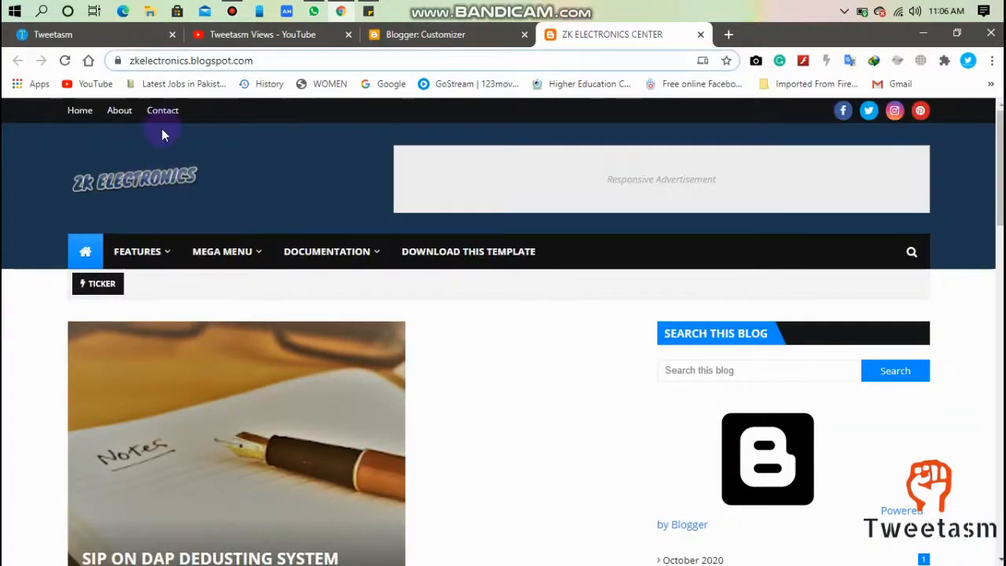
click(67, 63)
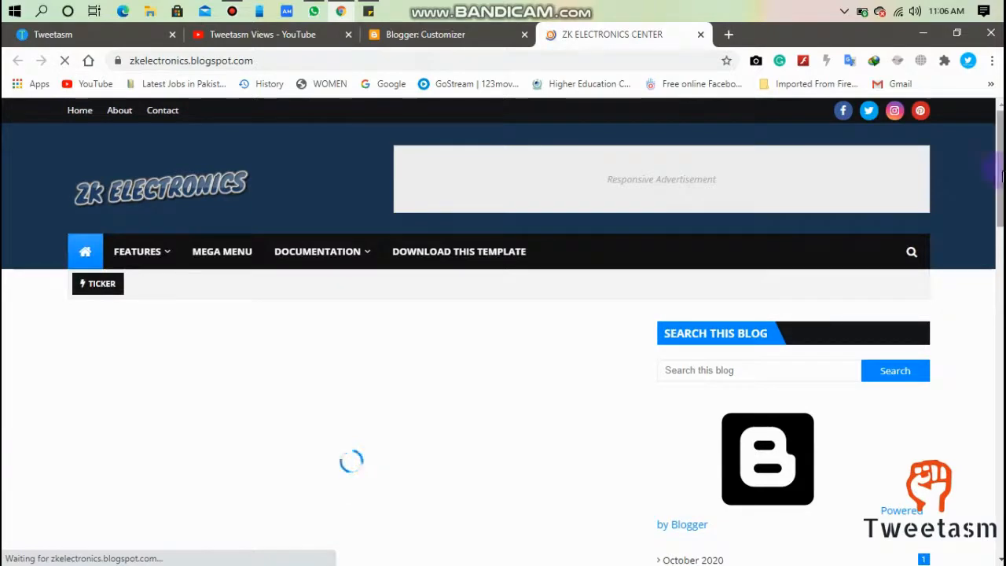
scroll(658, 247, down, 2)
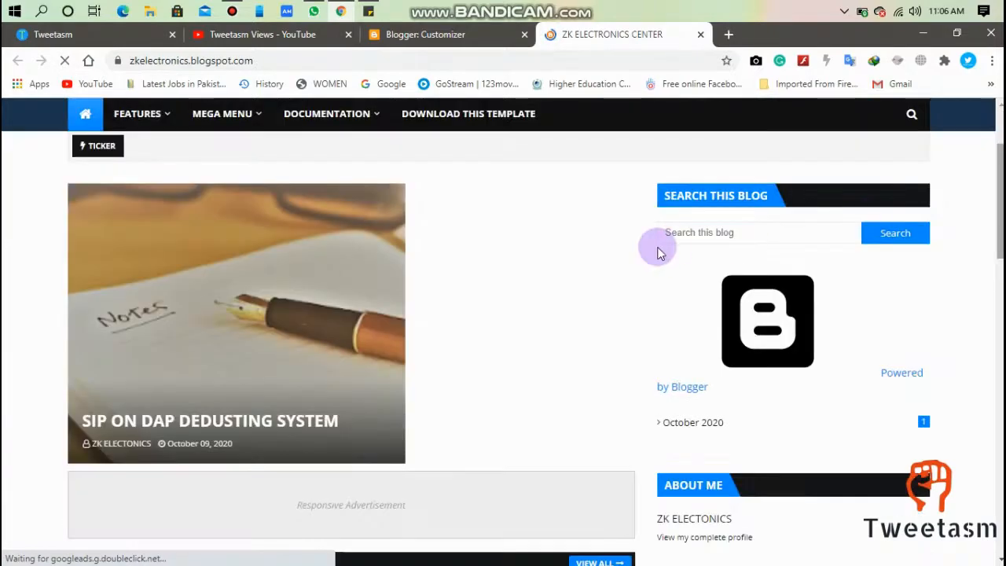
drag(1000, 176, 1000, 140)
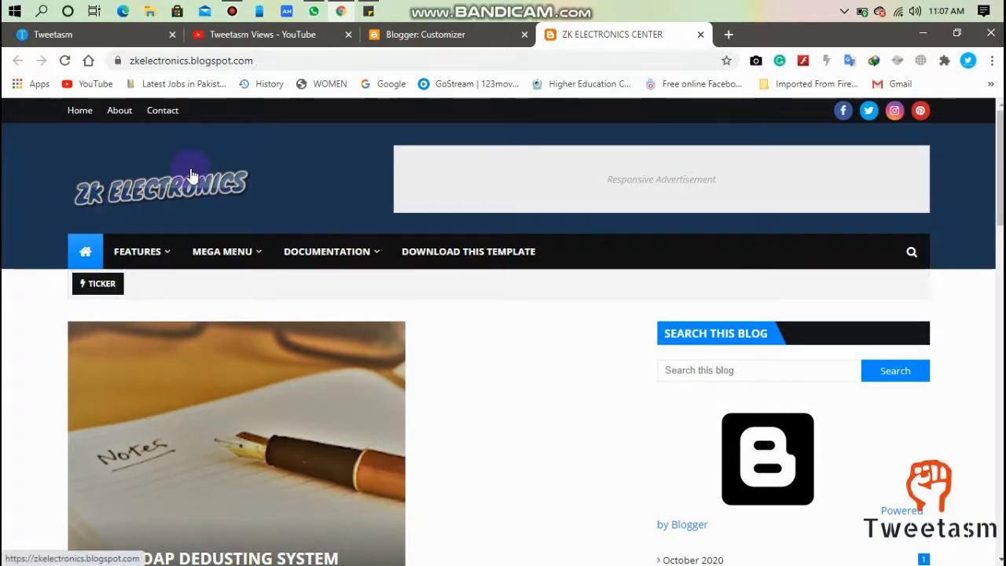
Compare the logo in the customizer preview with the live blog and exit the customizer to Blogger's home page
click(398, 34)
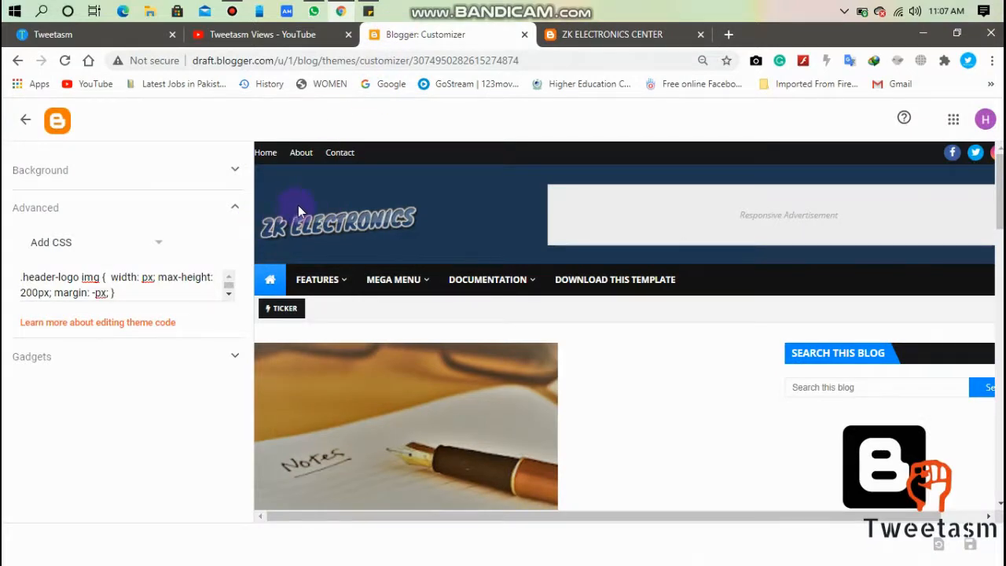
click(597, 34)
click(476, 35)
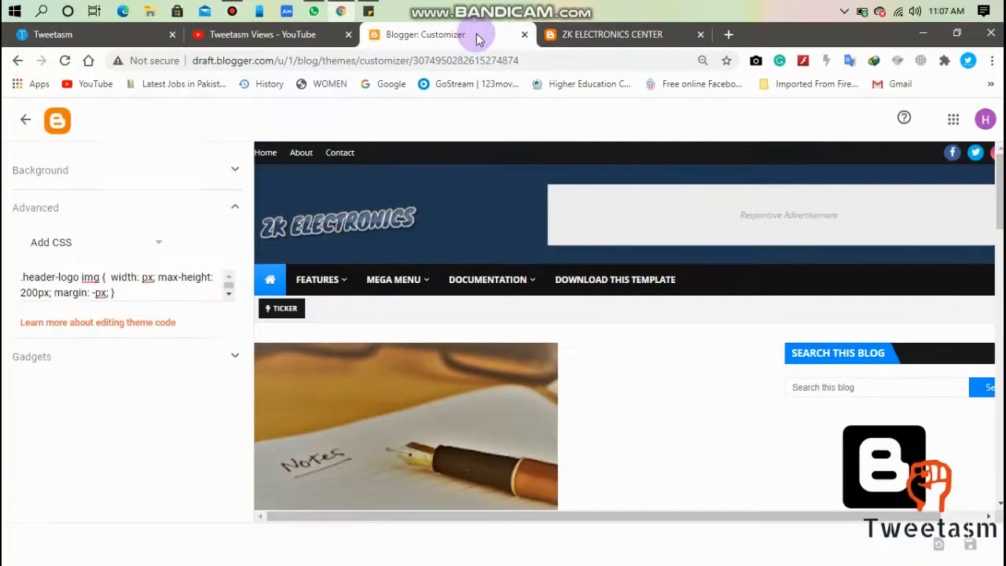
click(60, 124)
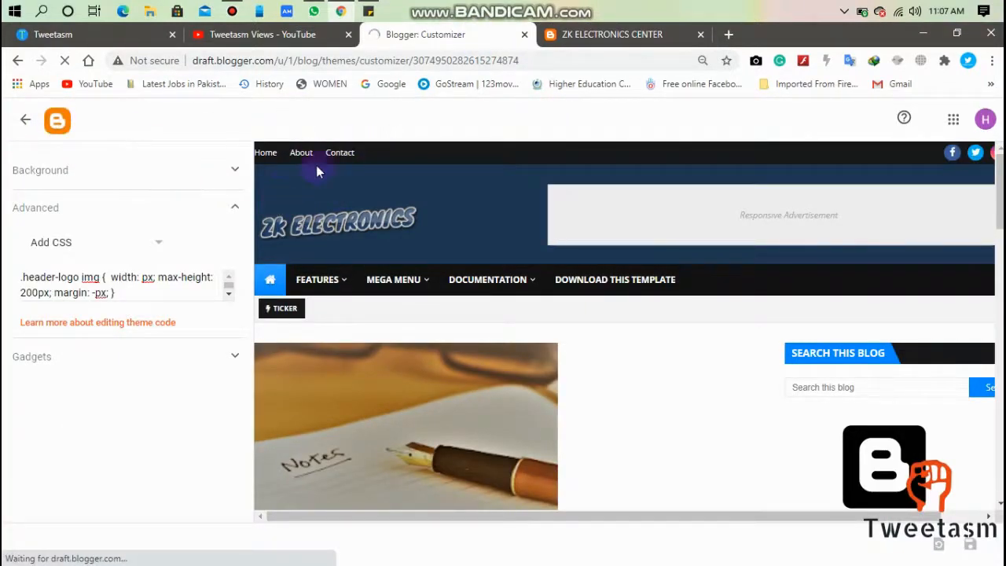